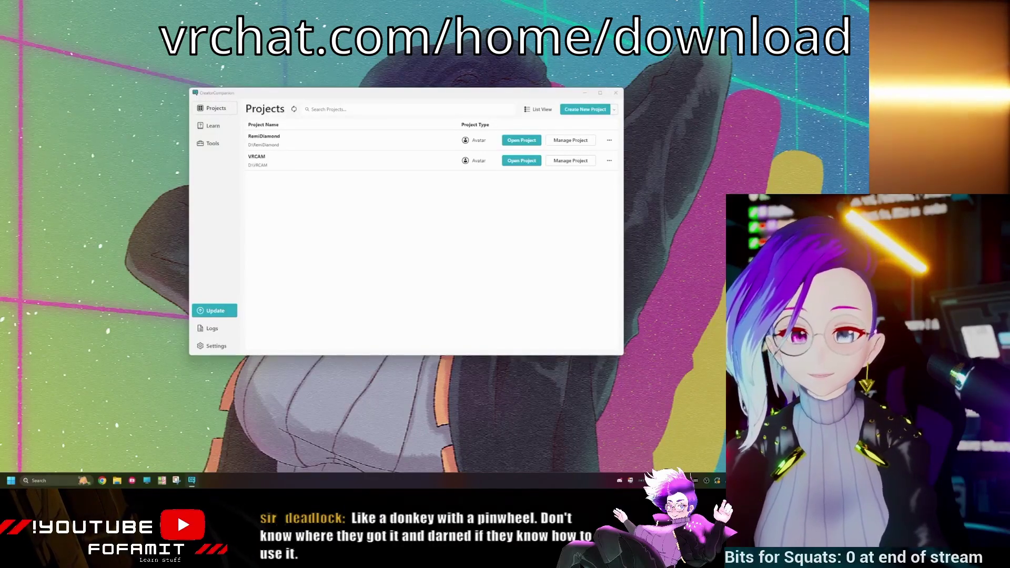
Start the Creator Companion download from the vrchat.com download page
key("alt+Tab")
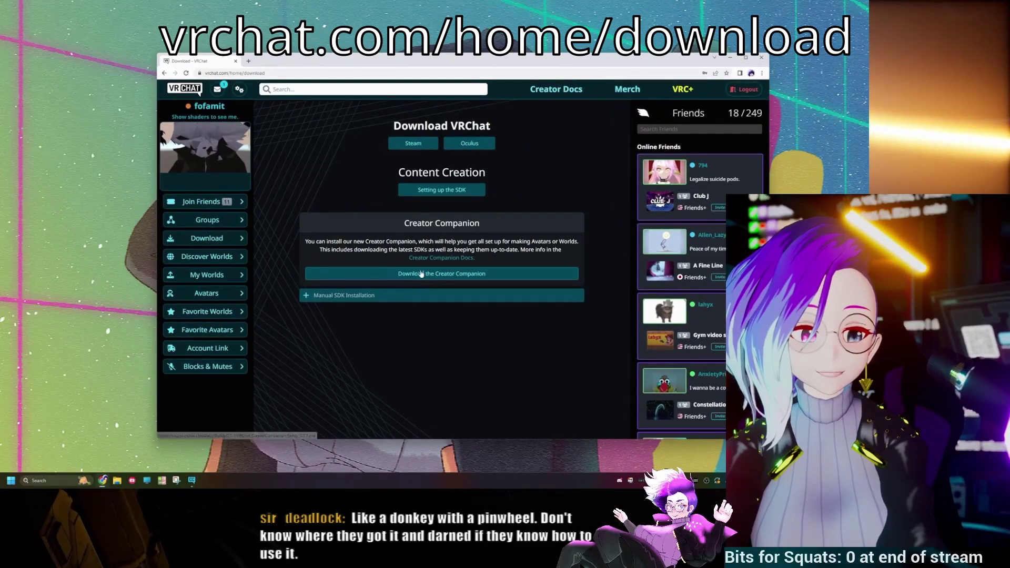
left_click(456, 276)
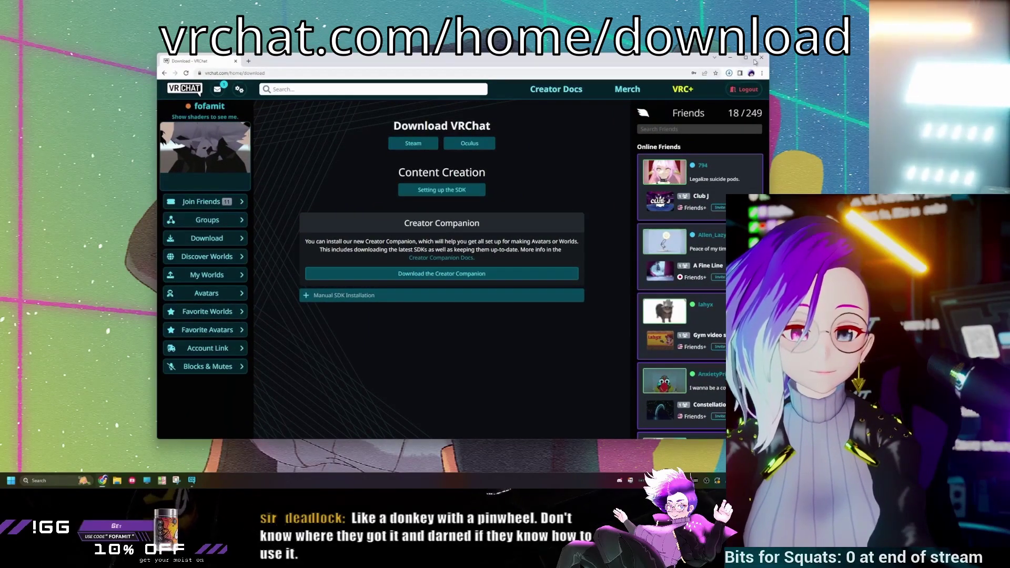
Create a new Avatar Project template project named 'Avatar Encryption Video'
left_click(763, 59)
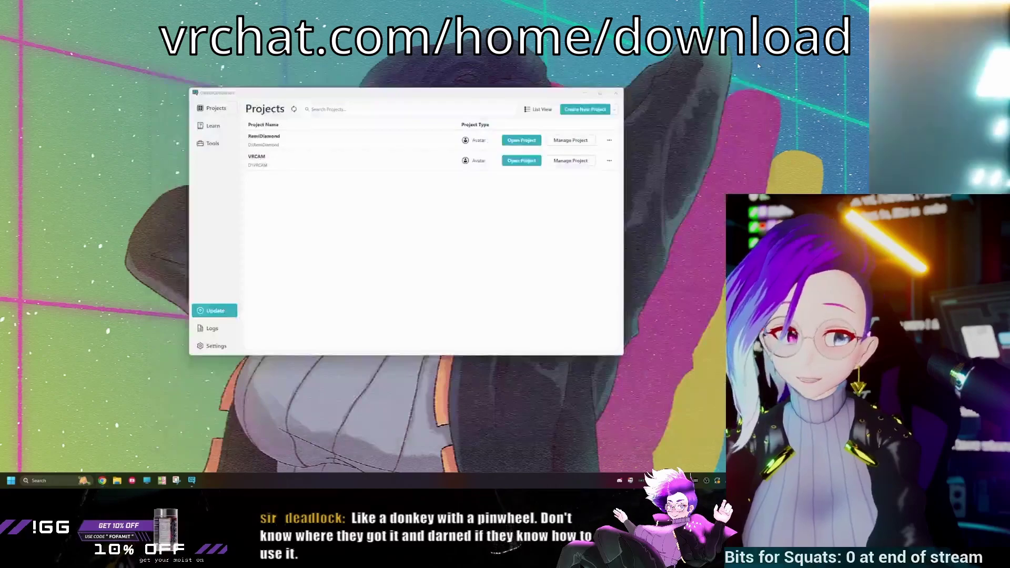
left_click_drag(626, 109, 539, 114)
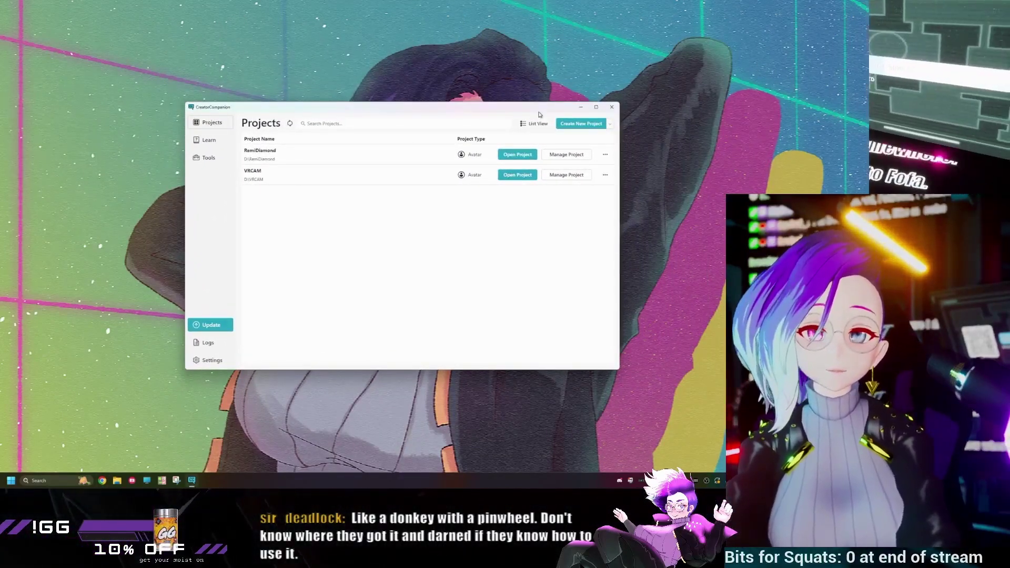
left_click(581, 123)
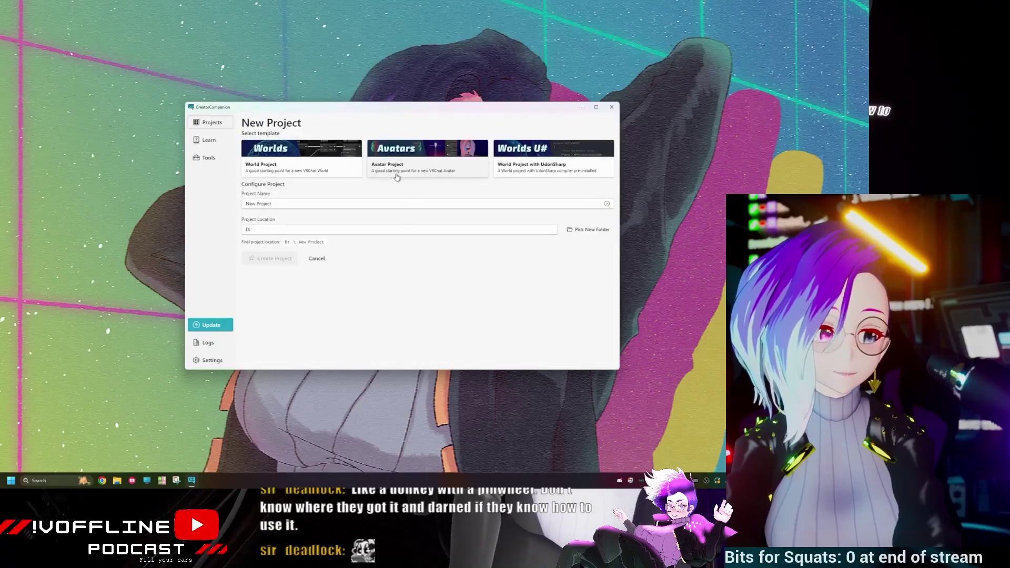
left_click(412, 160)
left_click(300, 204)
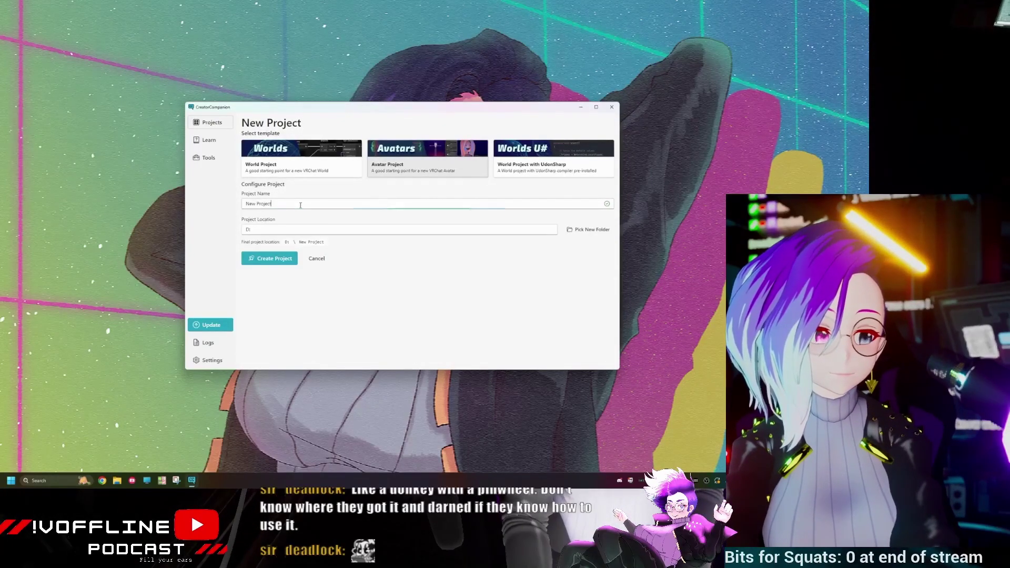
type("Avatar Enc")
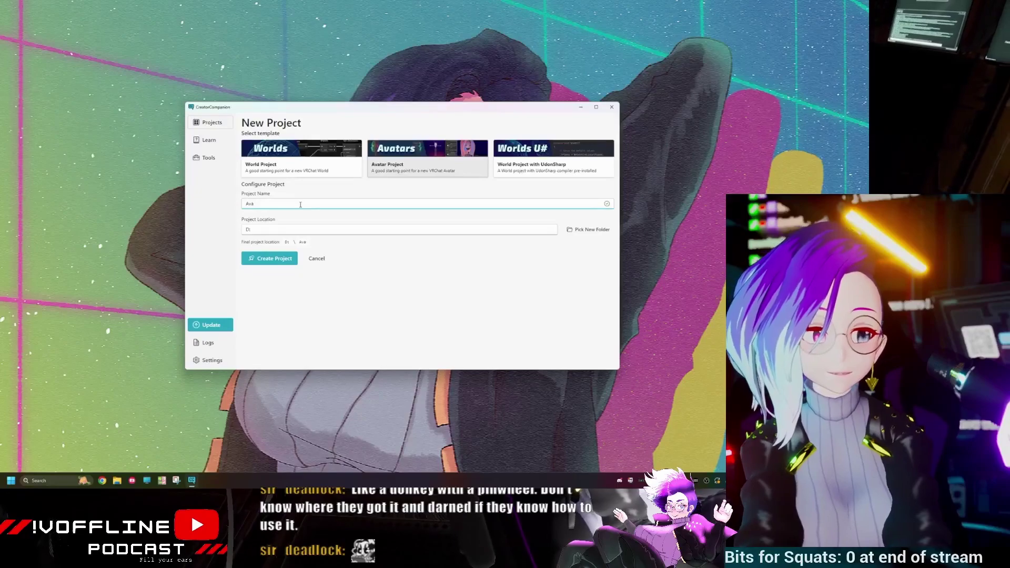
type("ryption Video")
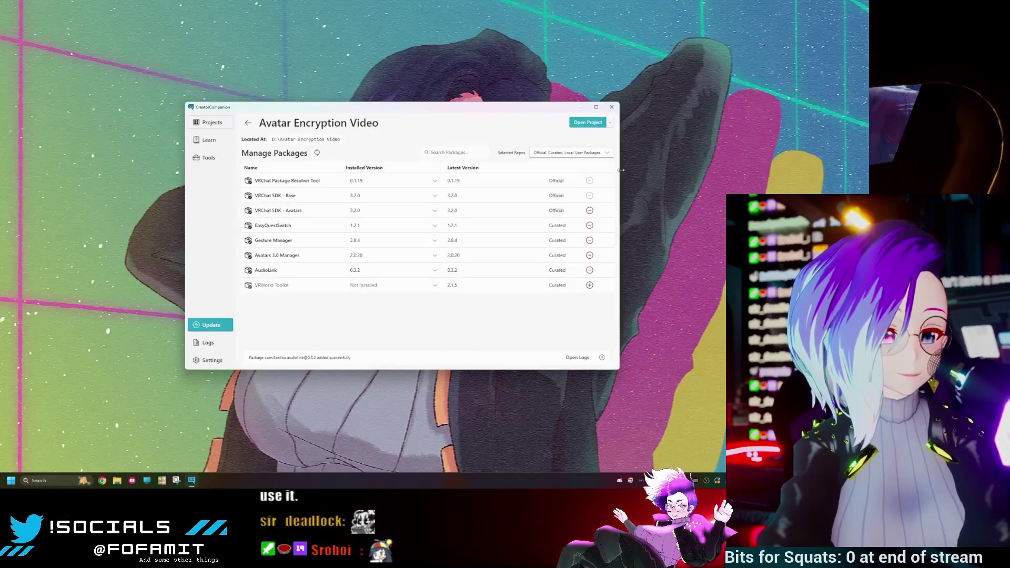
left_click(584, 123)
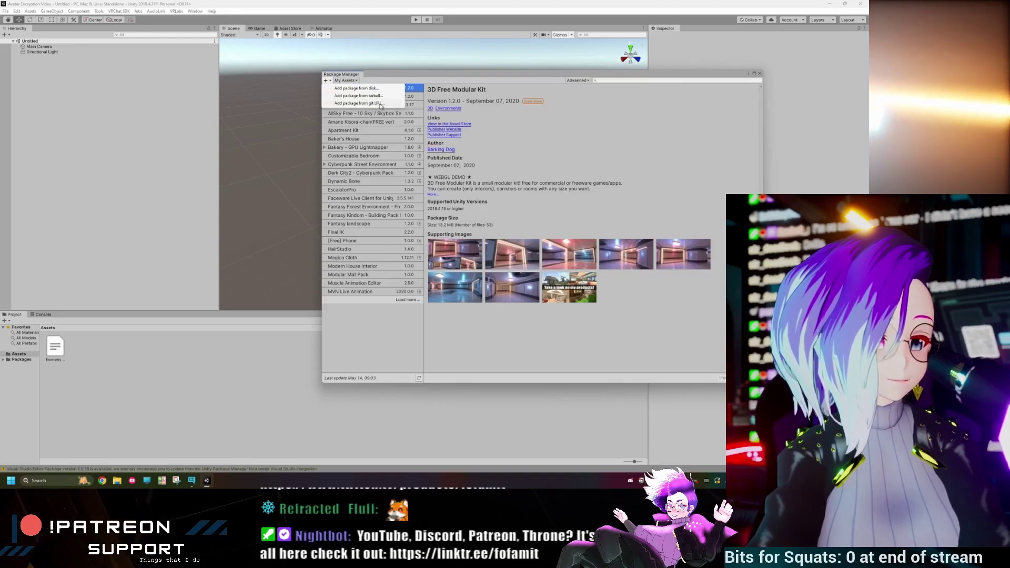
Install GTAvaCrypt 2.3.0 in Package Manager by adding its GitHub git URL
left_click(380, 103)
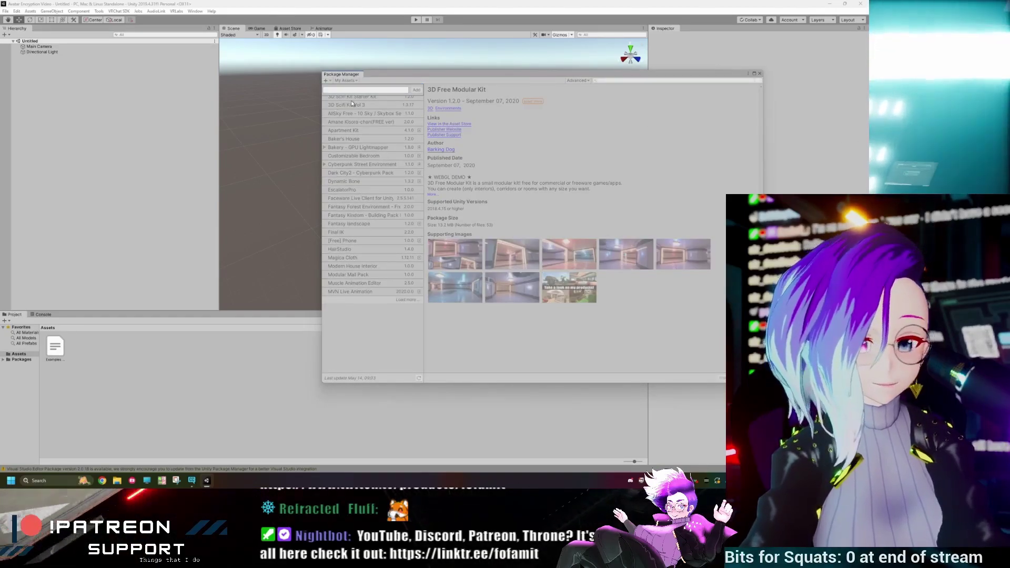
type("https://github.com/rygo6/GTAvaCrypt.git")
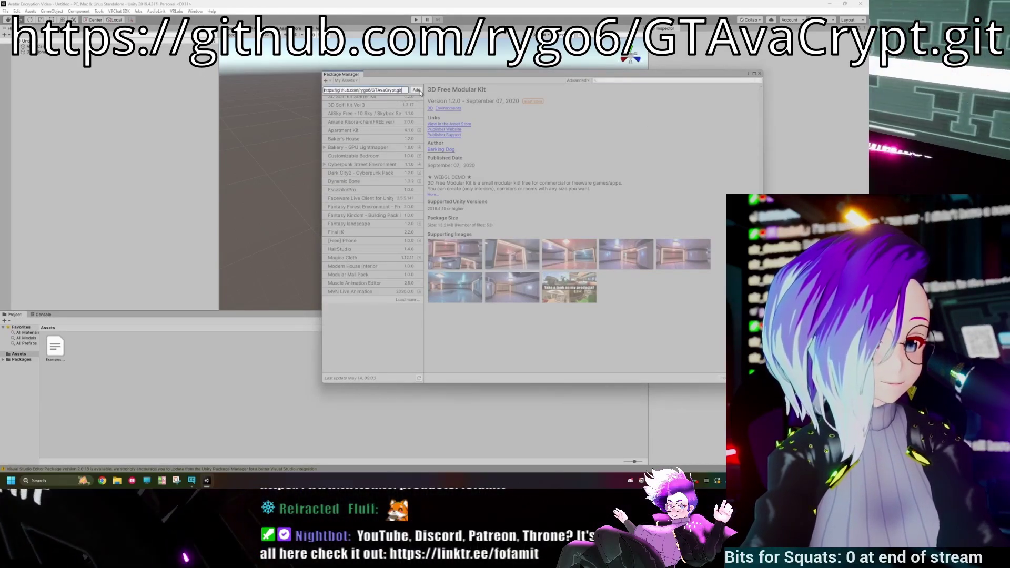
left_click(420, 91)
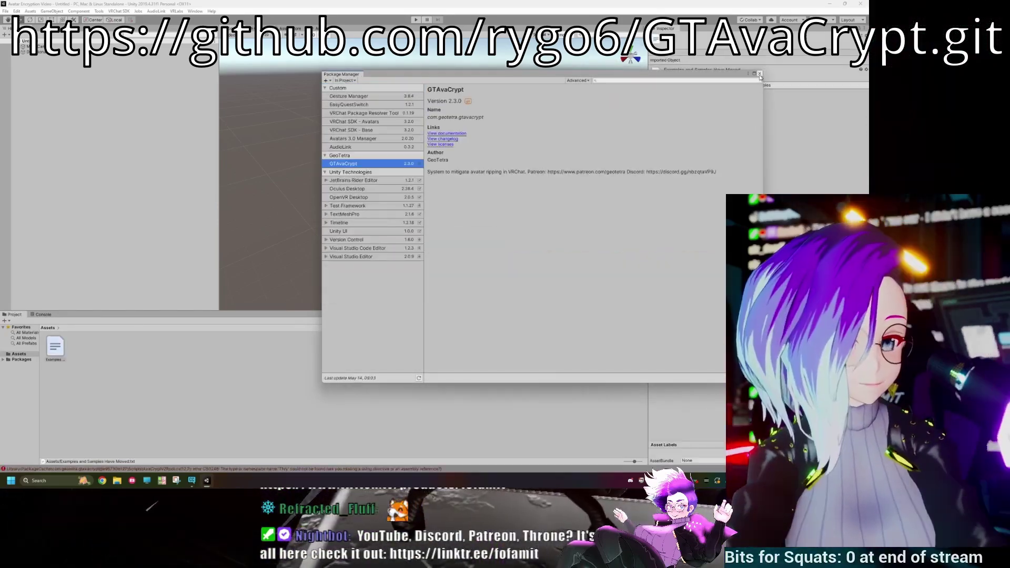
left_click(760, 74)
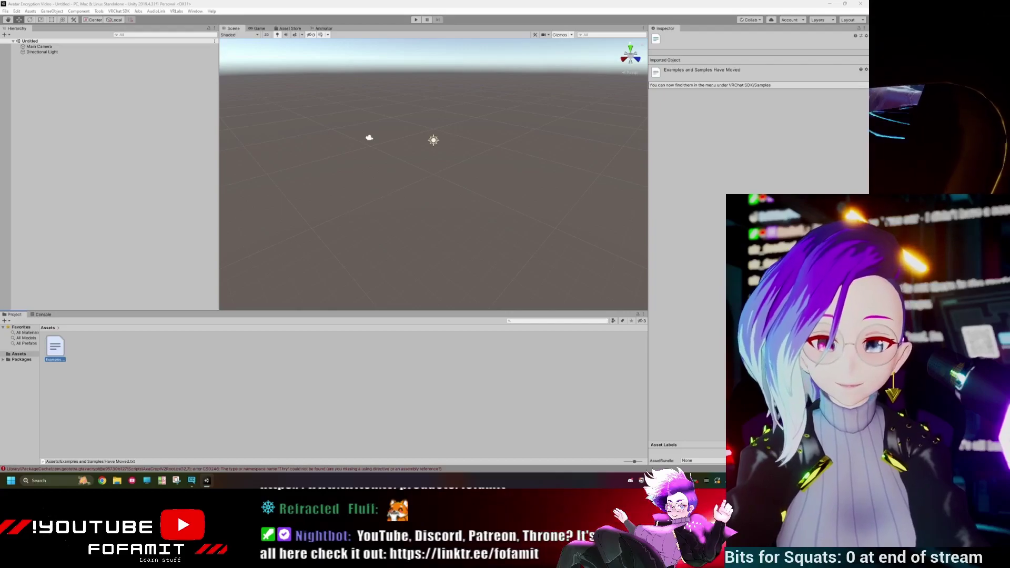
key("alt+Tab")
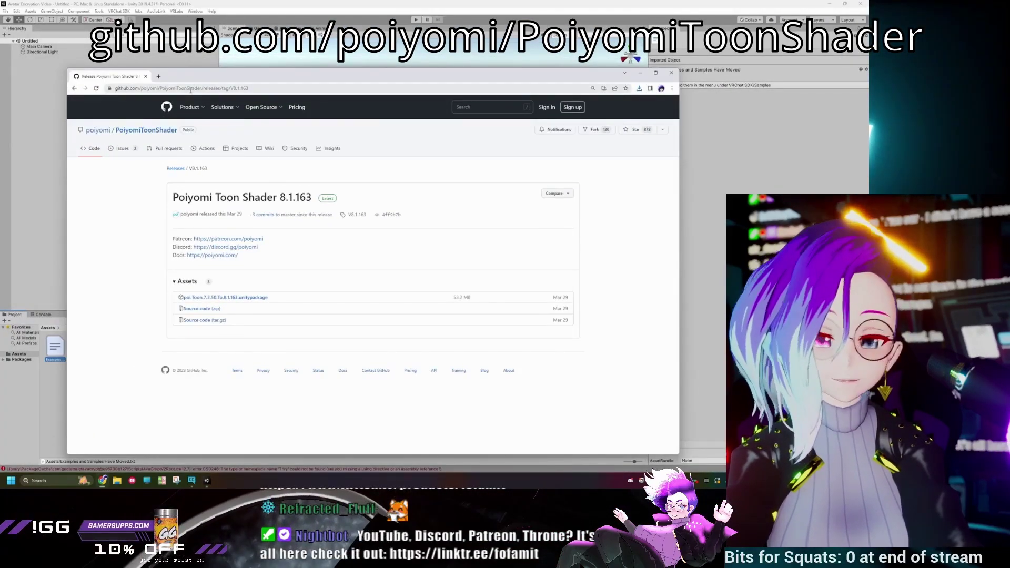
key("alt+Tab")
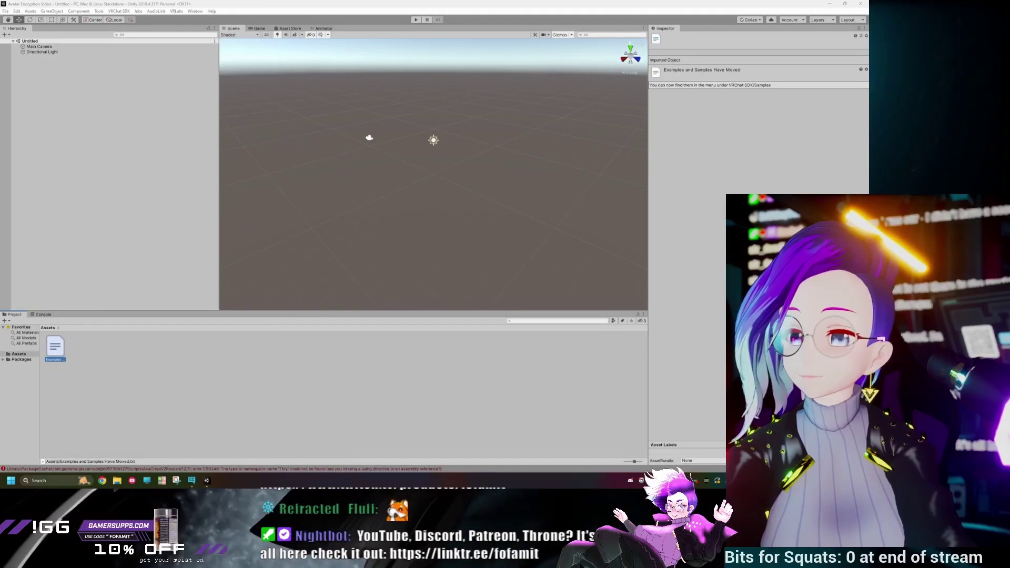
Import every item of the poi.Toon unitypackage into the project's Assets
left_click_drag(390, 349, 387, 352)
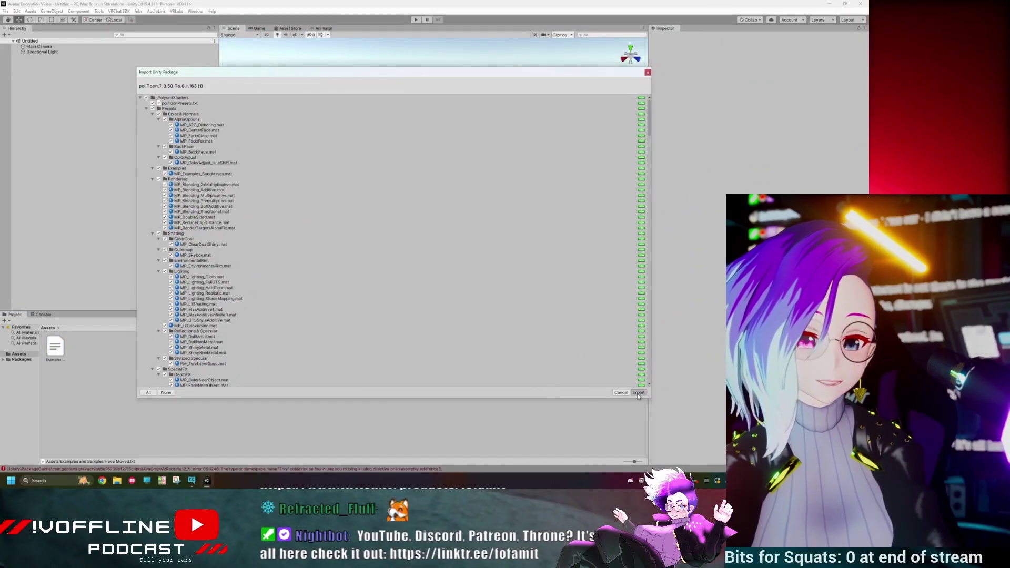
left_click(638, 393)
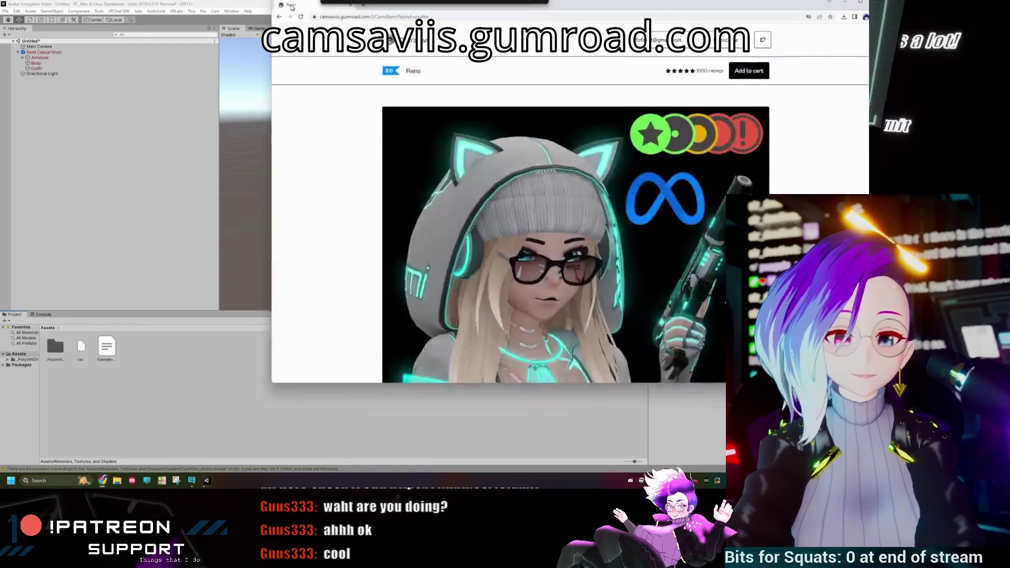
Review the purchased Remi avatar's $15–$69 tier options on its Gumroad page
left_click_drag(291, 6, 104, 56)
scroll(326, 172, "down", 5)
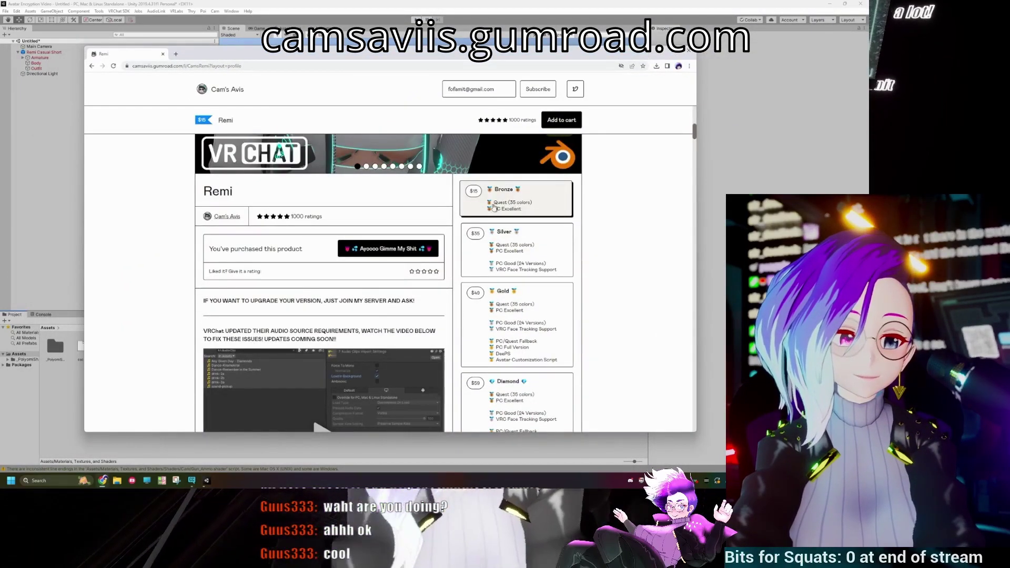
scroll(484, 264, "down", 5)
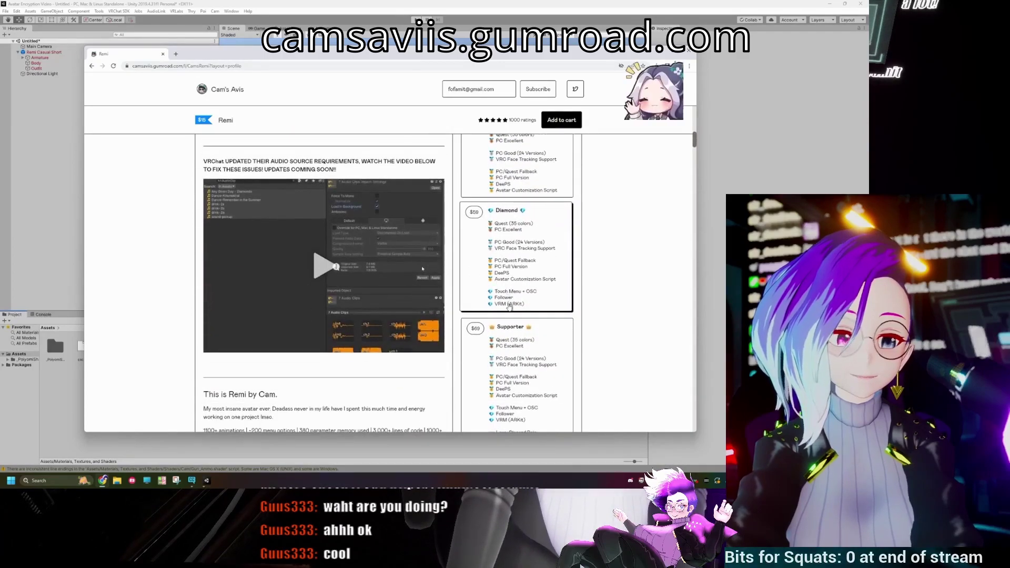
scroll(449, 294, "up", 3)
scroll(448, 295, "up", 7)
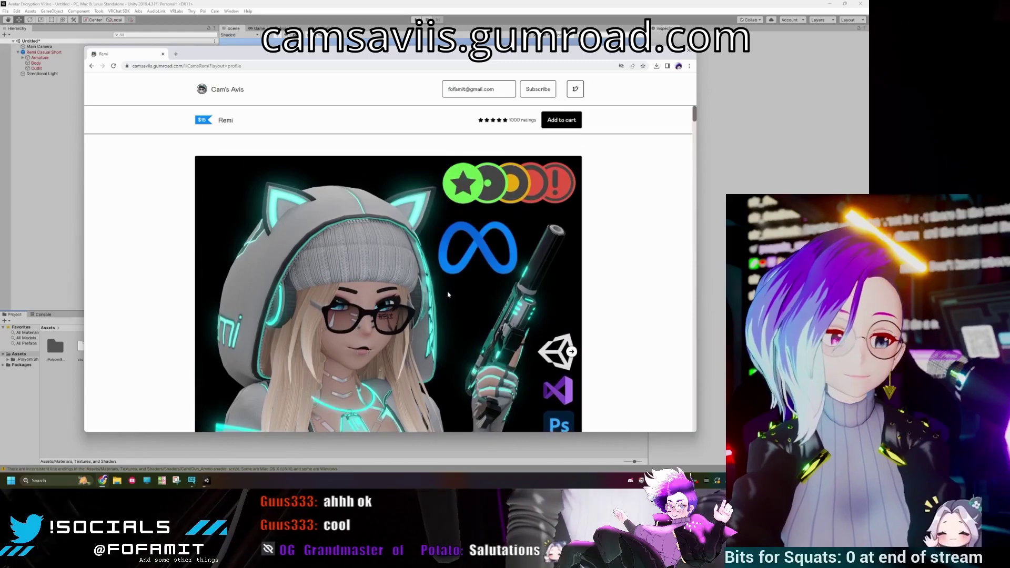
scroll(449, 294, "down", 8)
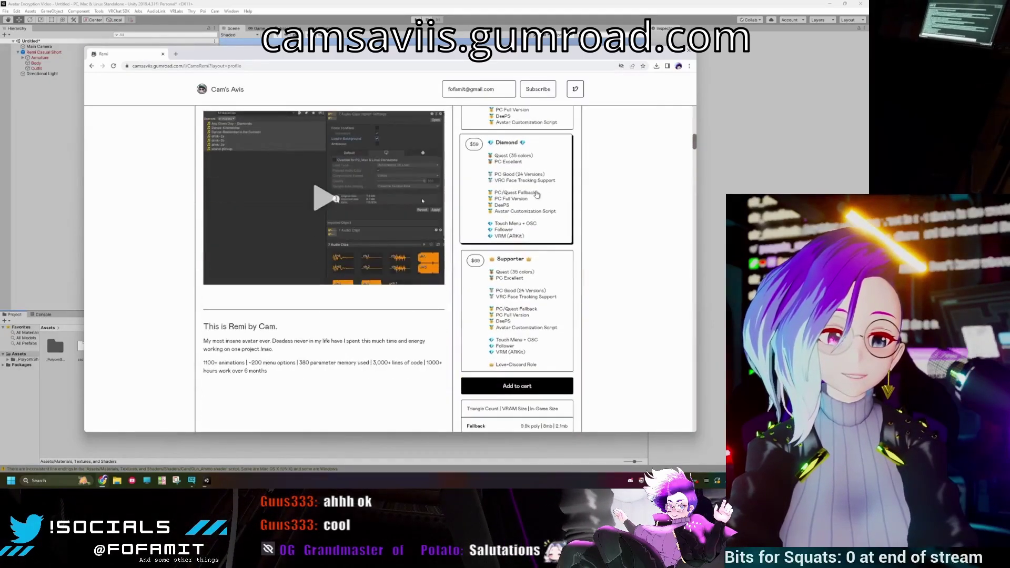
scroll(536, 191, "up", 2)
scroll(535, 191, "up", 2)
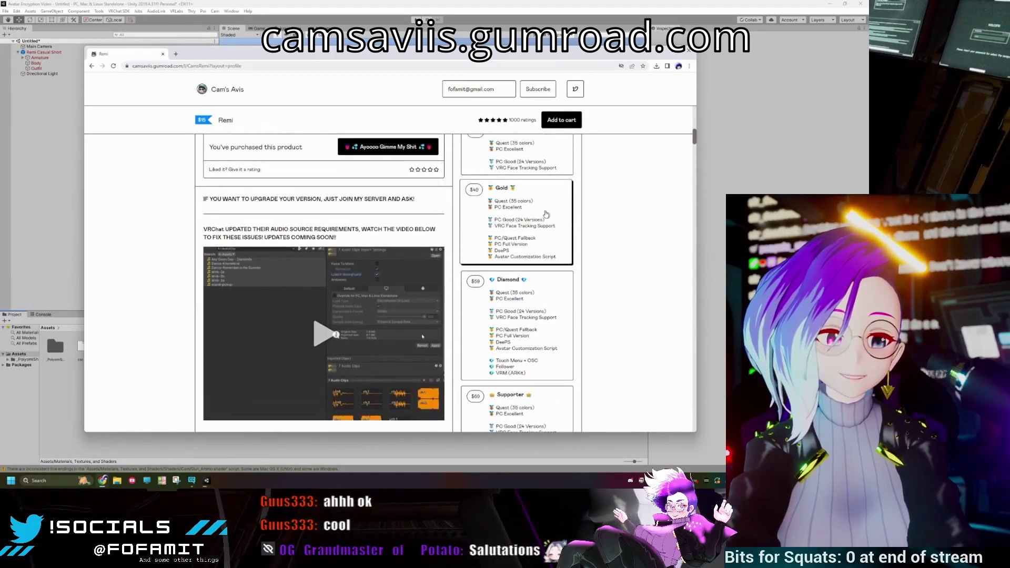
scroll(530, 212, "up", 2)
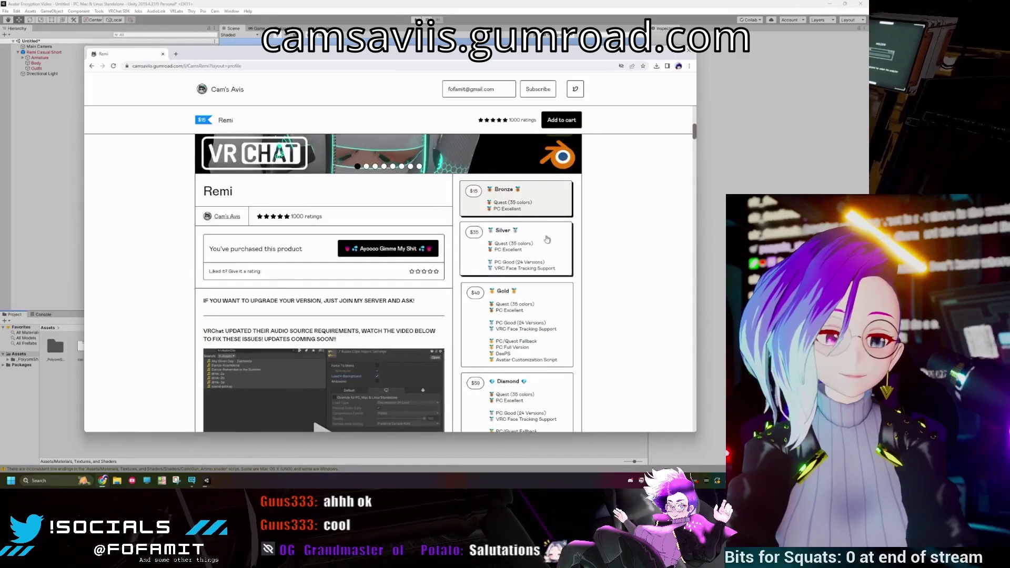
Add the Ava Crypt V2 Root component to Remi Swimsuit Long via an 'ava' search
key("alt+Tab")
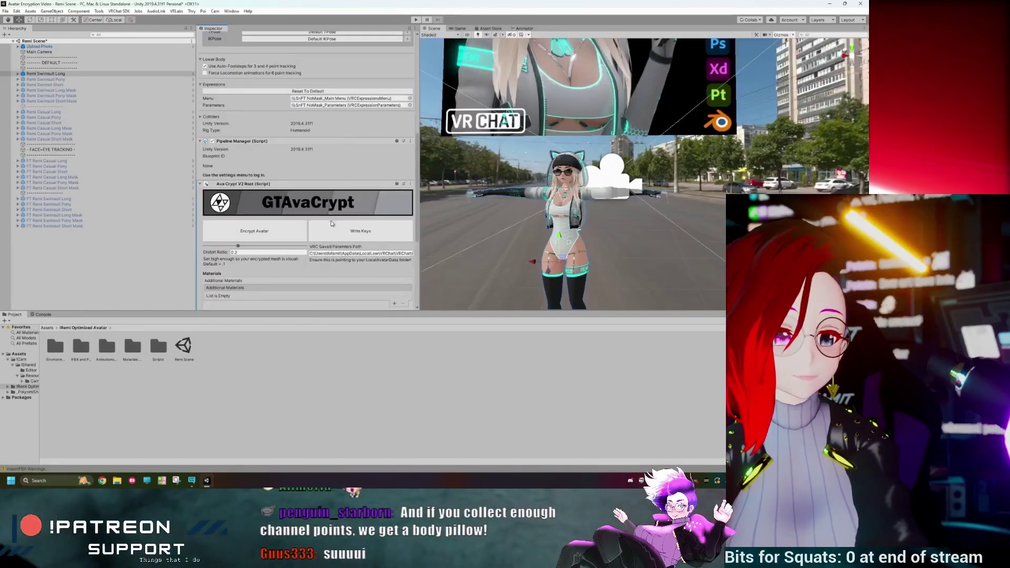
scroll(301, 294, "down", 5)
left_click(304, 302)
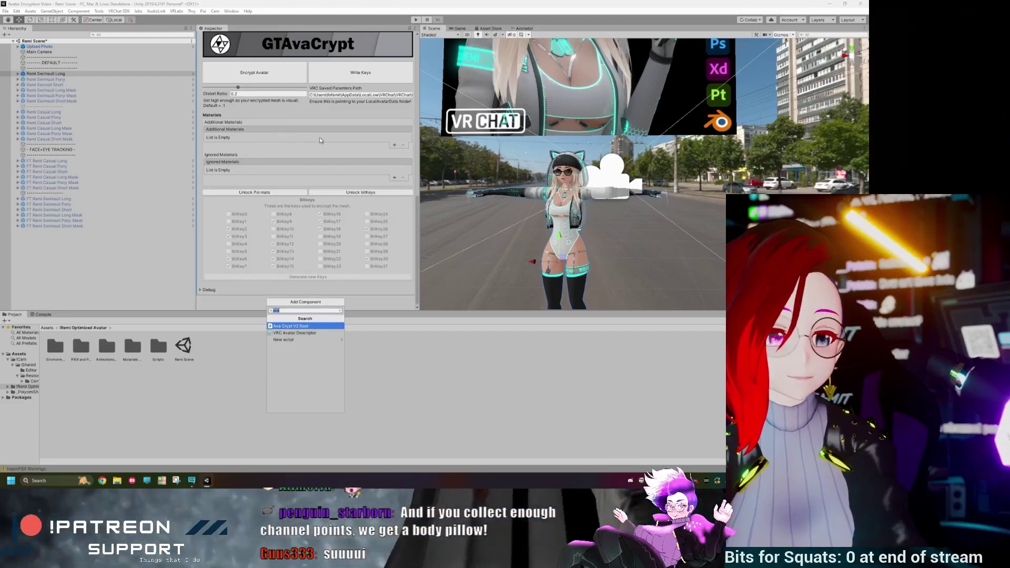
left_click(85, 74)
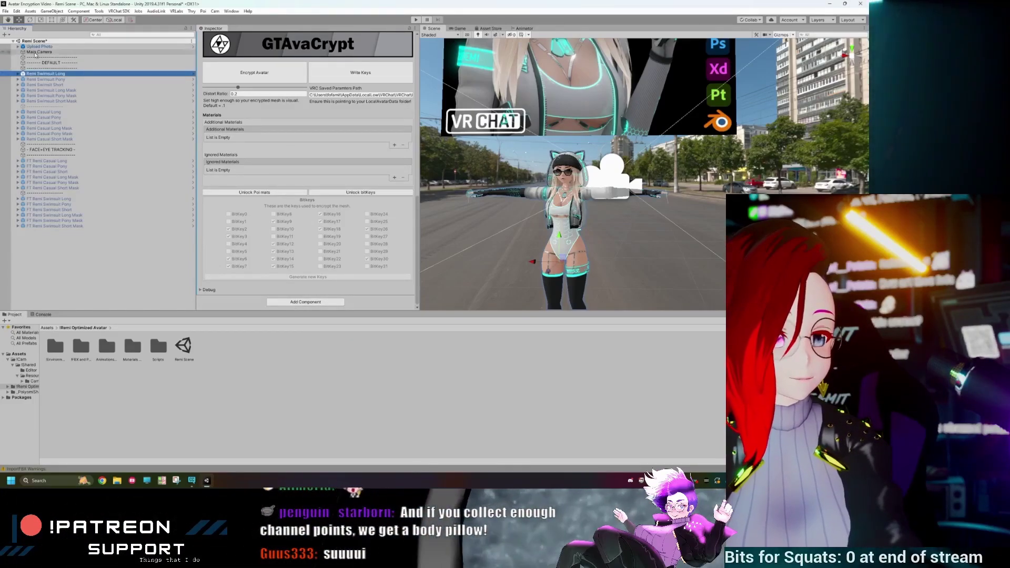
Check the avatar's Body mesh and open the FX No Face Tracking controller in the Animator
left_click(18, 74)
left_click(36, 85)
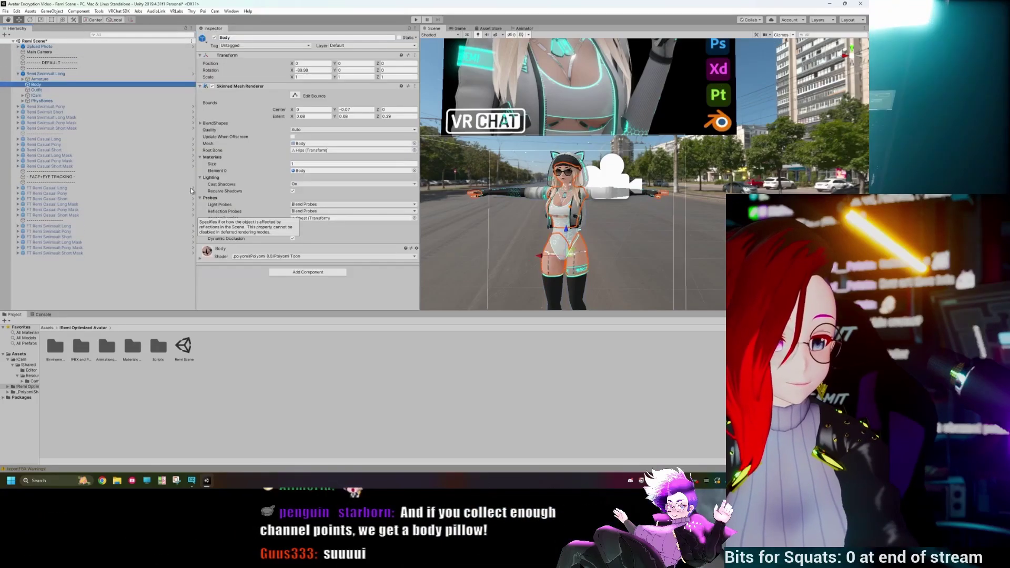
left_click(120, 75)
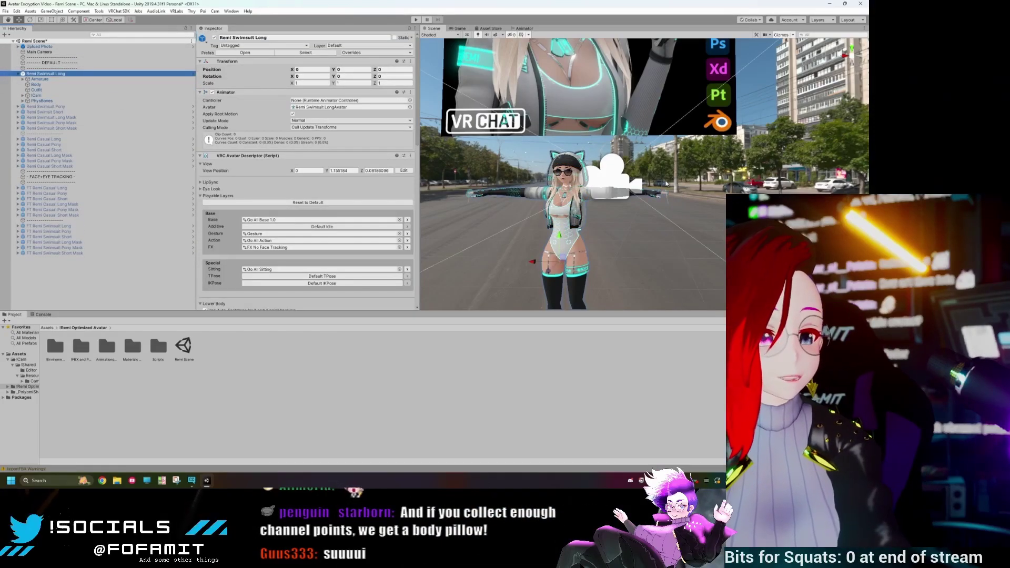
double_click(288, 247)
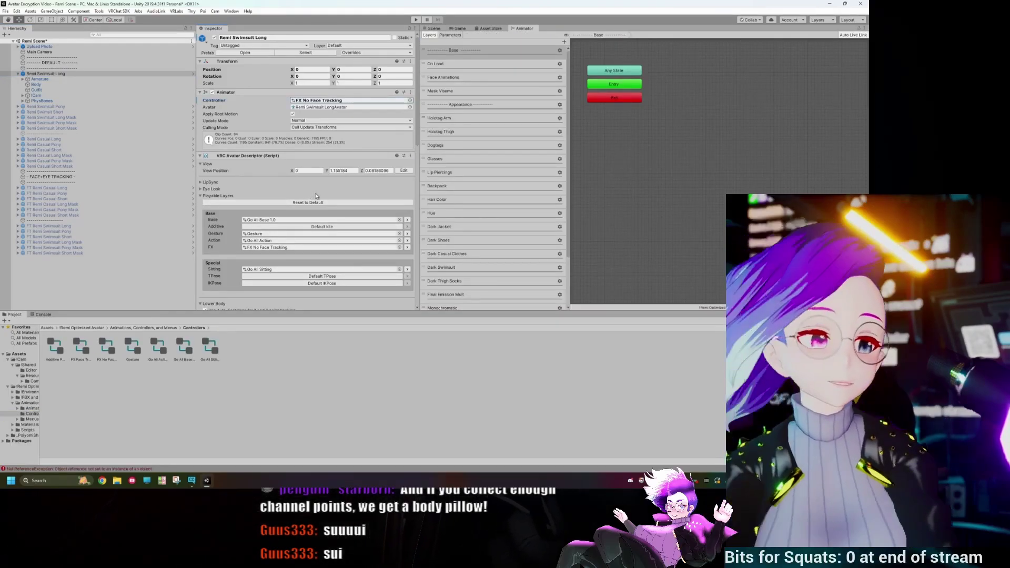
scroll(318, 194, "down", 10)
scroll(295, 193, "up", 6)
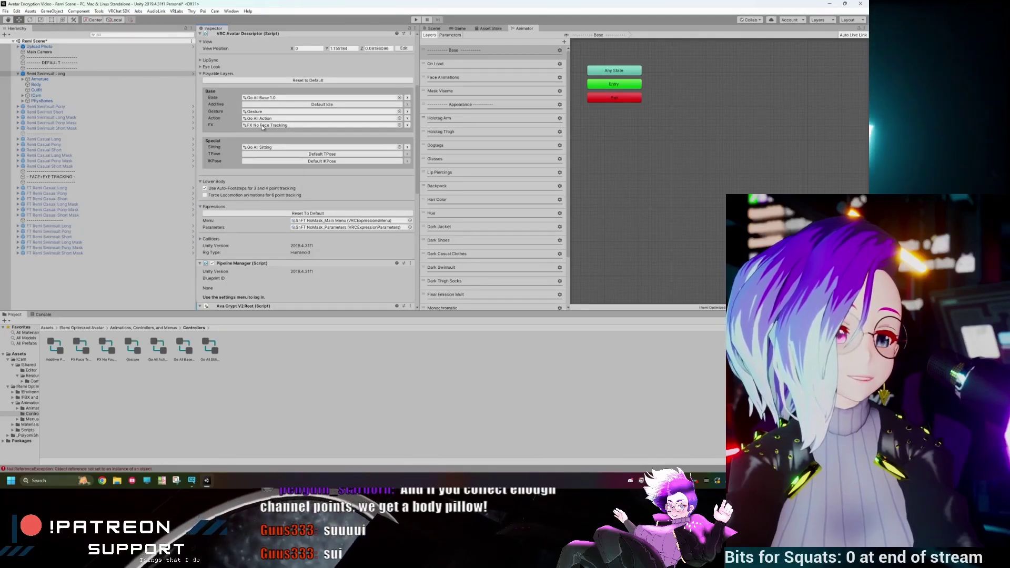
scroll(271, 141, "down", 5)
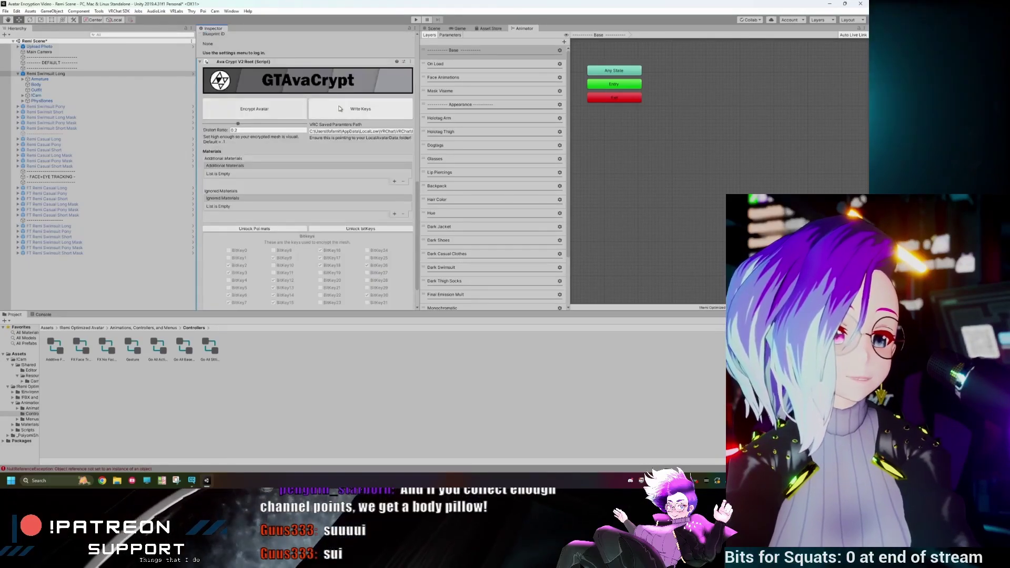
Encrypt the avatar and inspect the scrambled Remi Swimsuit Long_Encrypted copy in the Scene
left_click(264, 111)
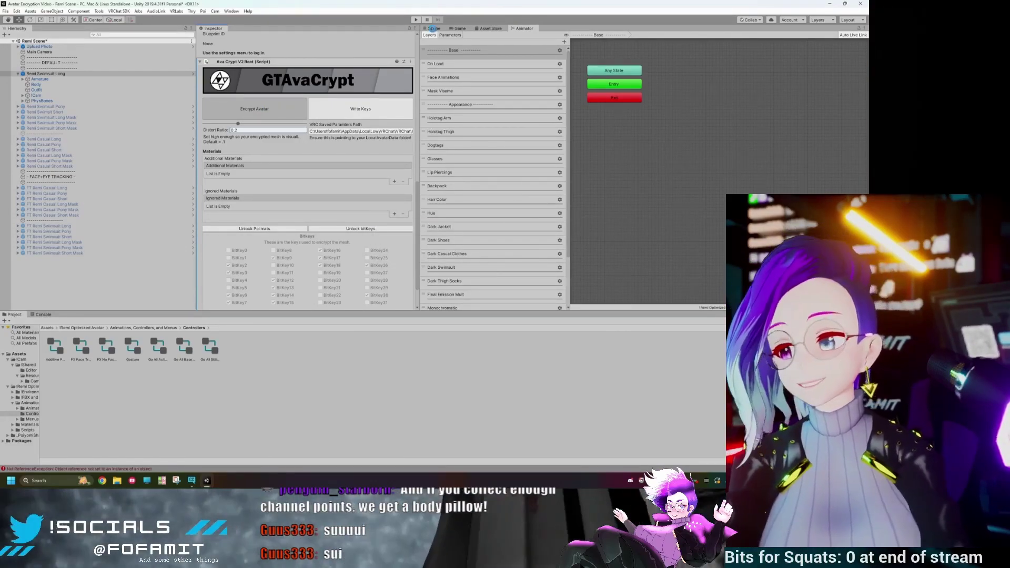
left_click(432, 29)
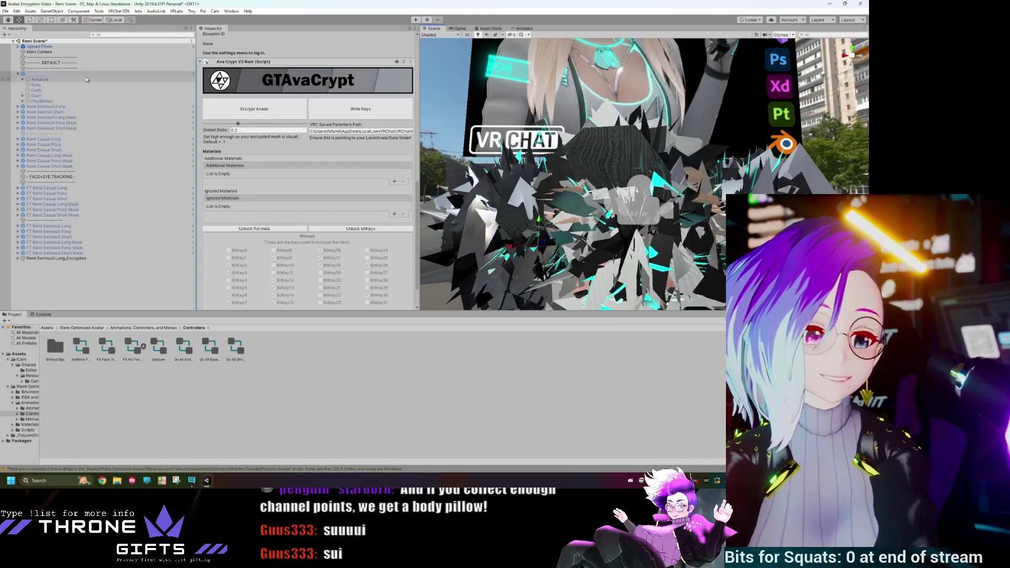
left_click(70, 259)
mouse_move(631, 247)
right_mouse_down()
mouse_move(667, 260)
mouse_move(652, 247)
mouse_move(621, 262)
right_mouse_up()
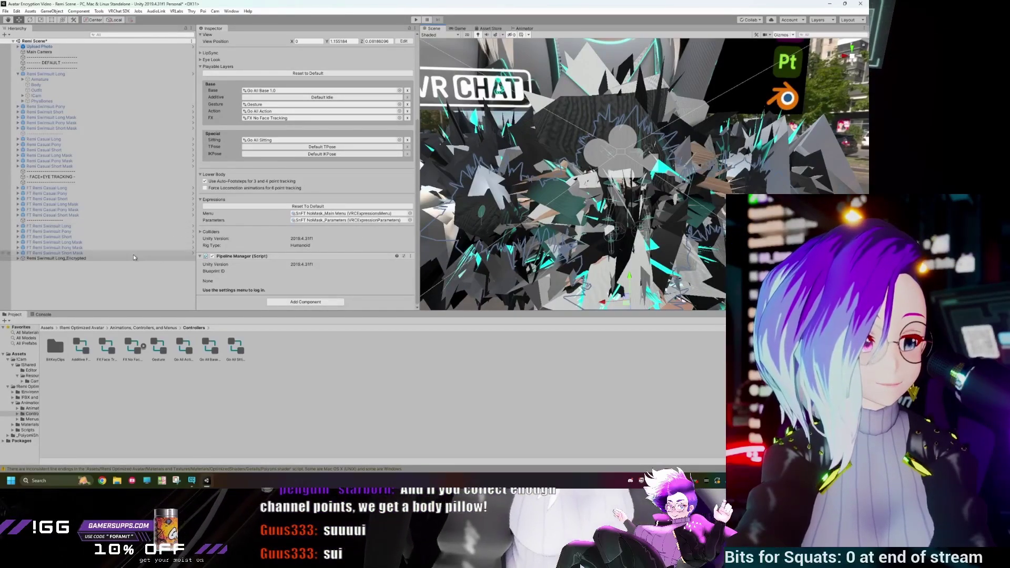
Build and publish Remi Swimsuit Long_Encrypted for Windows from the VRChat SDK Control Panel
left_click(66, 258)
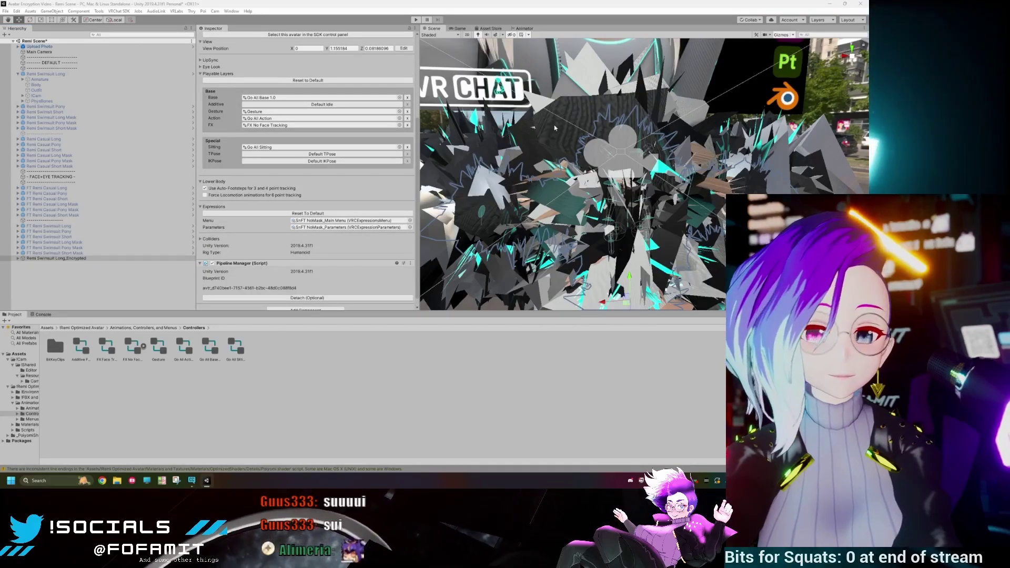
left_click(307, 34)
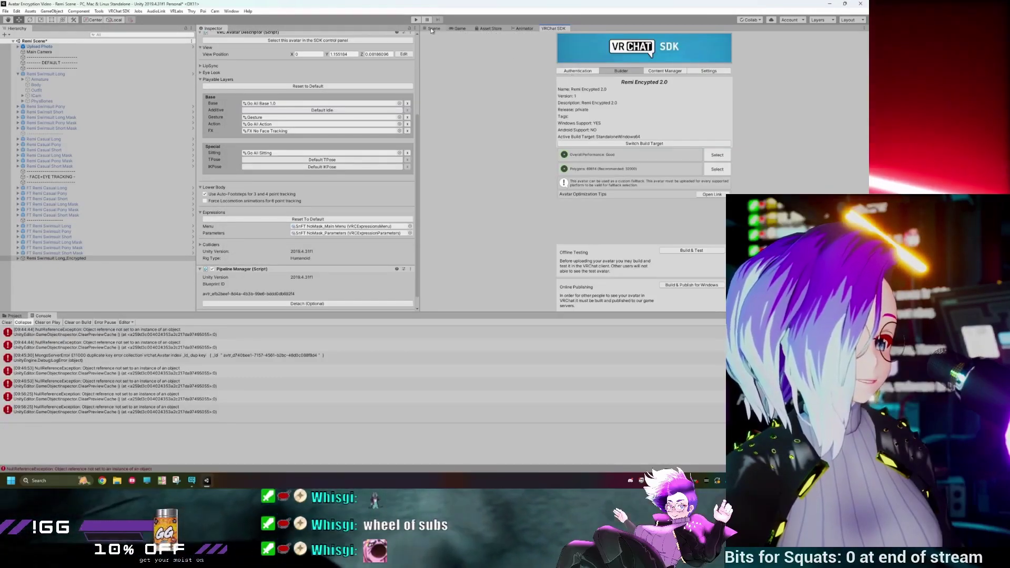
left_click(433, 28)
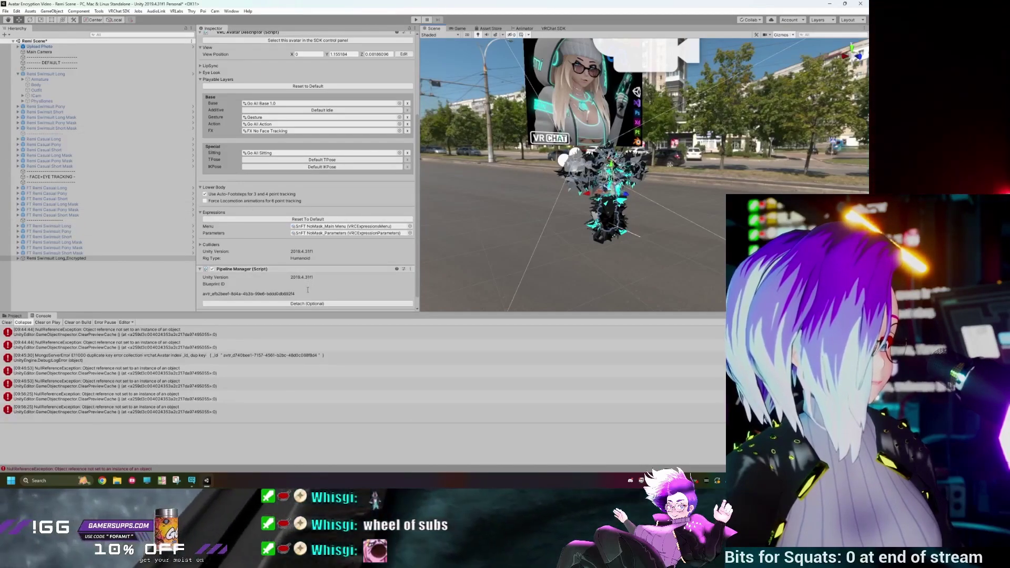
Attach the _Encrypted blueprint ID to the original avatar's Pipeline Manager and write its keys
double_click(248, 294)
key("ctrl+c")
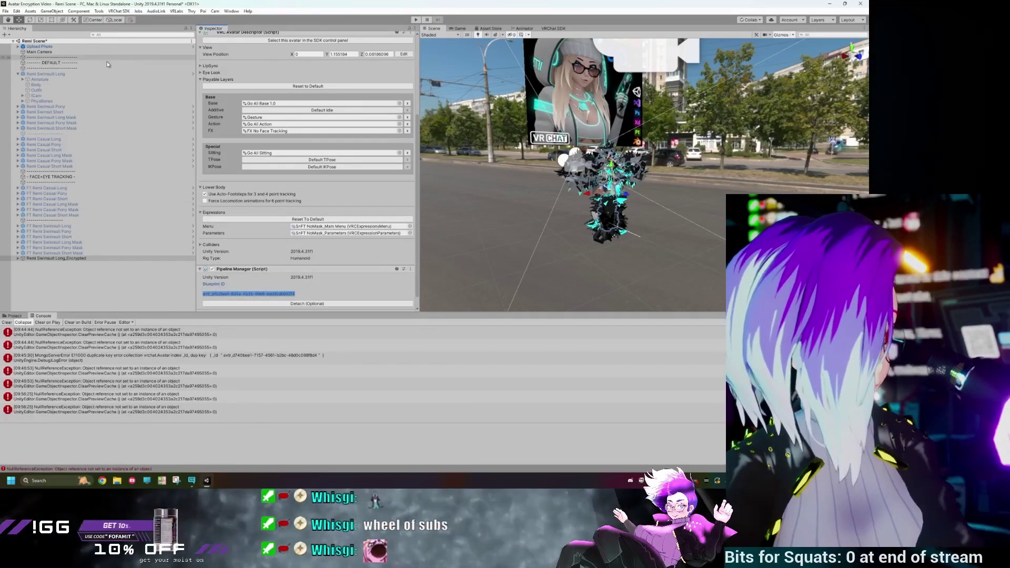
left_click(64, 73)
scroll(349, 143, "down", 5)
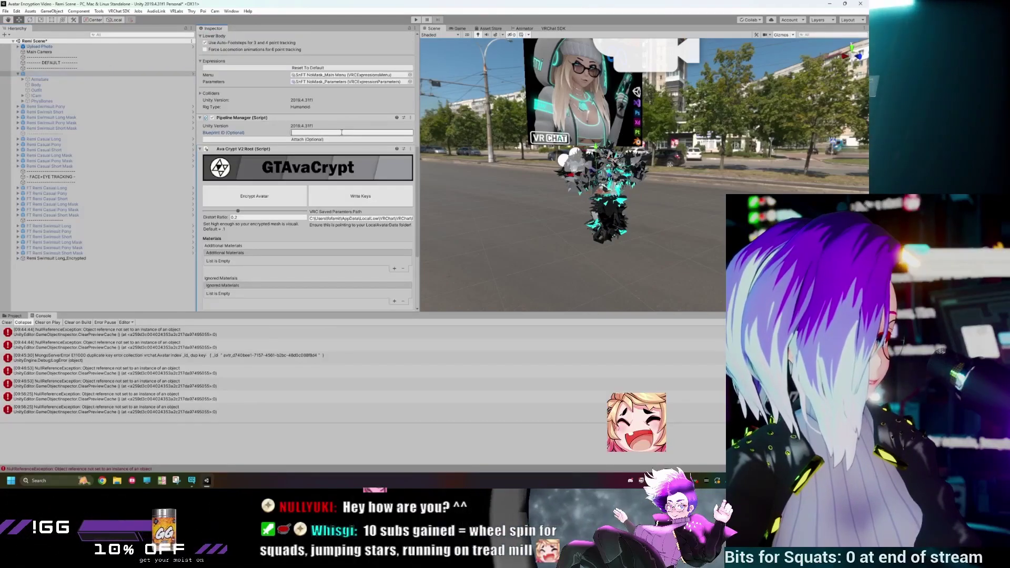
left_click(338, 133)
key("ctrl+v")
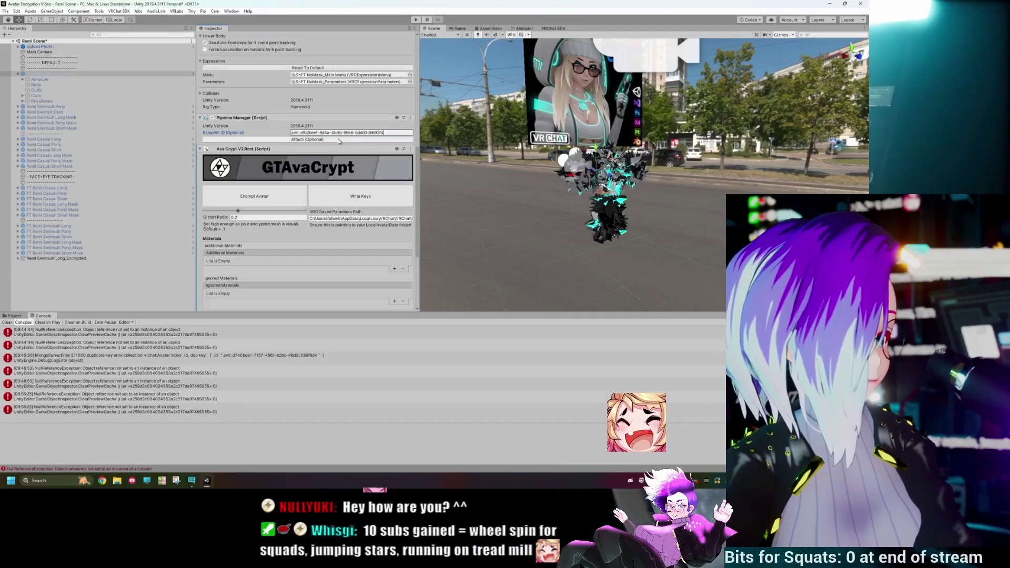
left_click(338, 138)
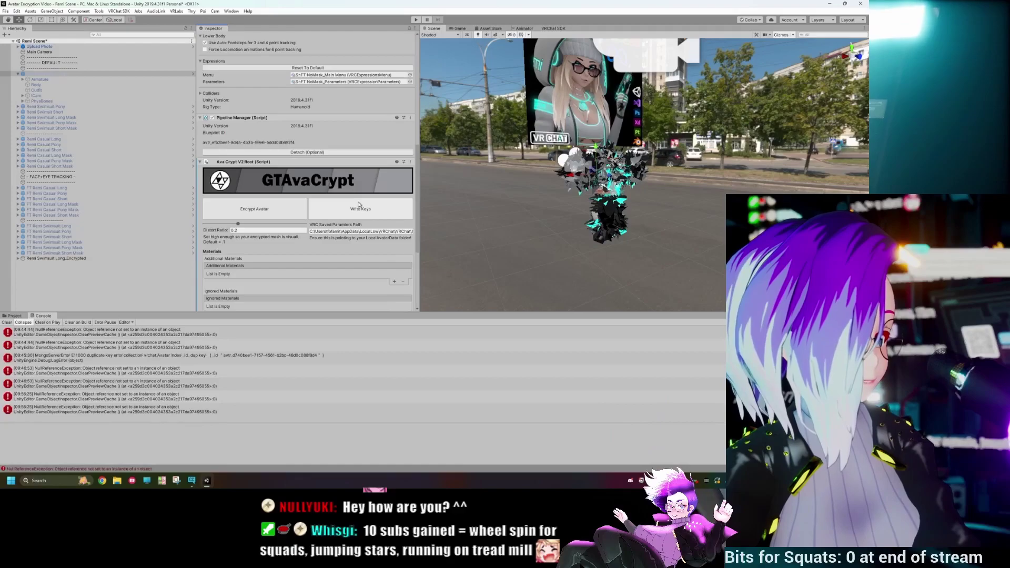
left_click(358, 205)
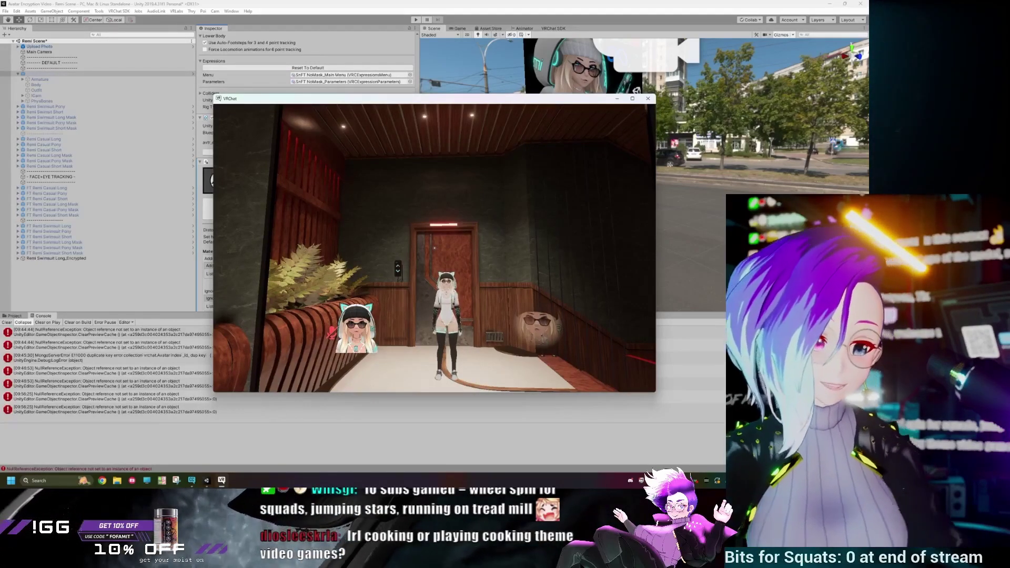
Open the uploaded Remi Encypted 2.0 avatar's details, then bring the tweet's browser window forward
key("Escape")
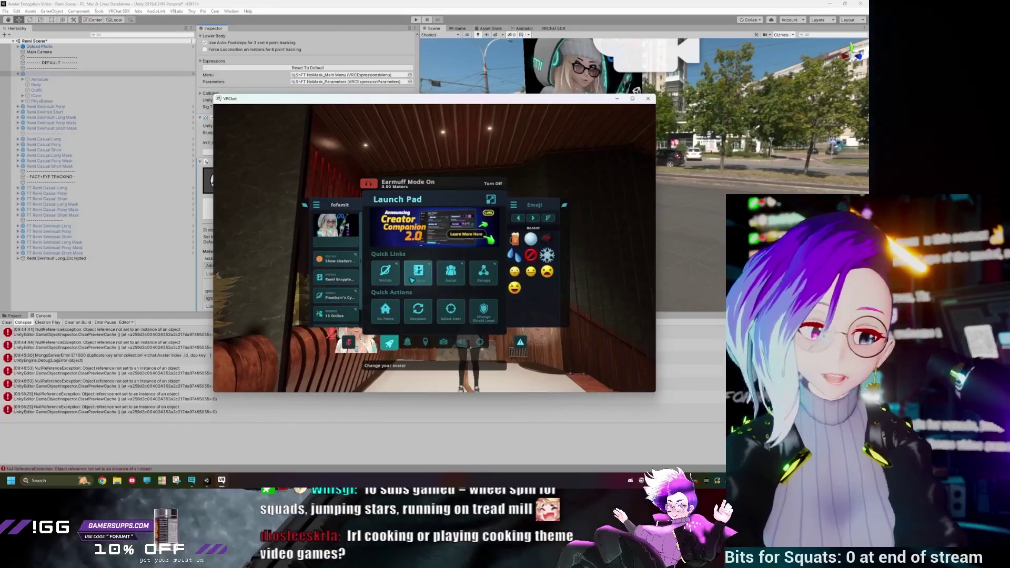
left_click(419, 280)
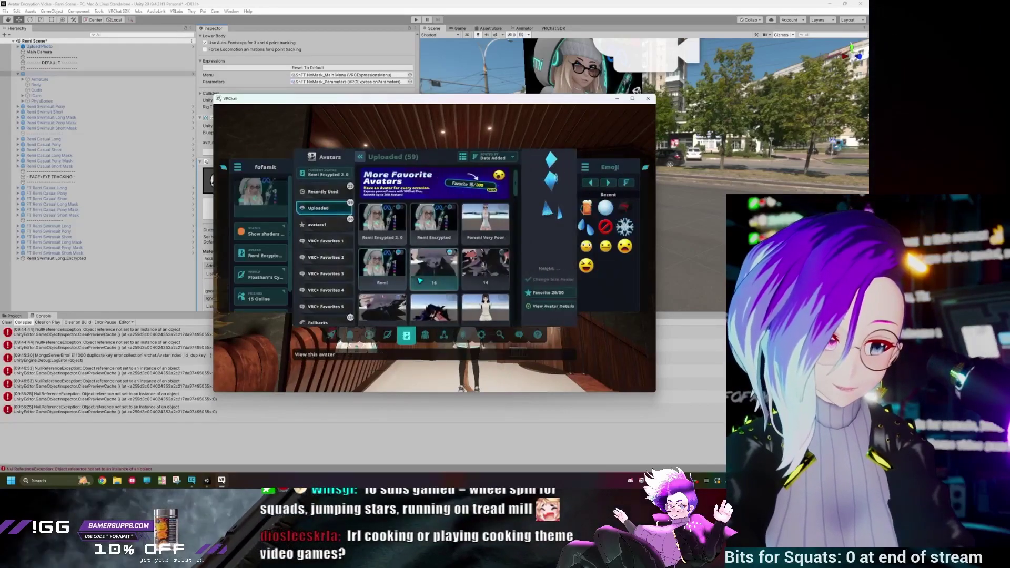
left_click(389, 225)
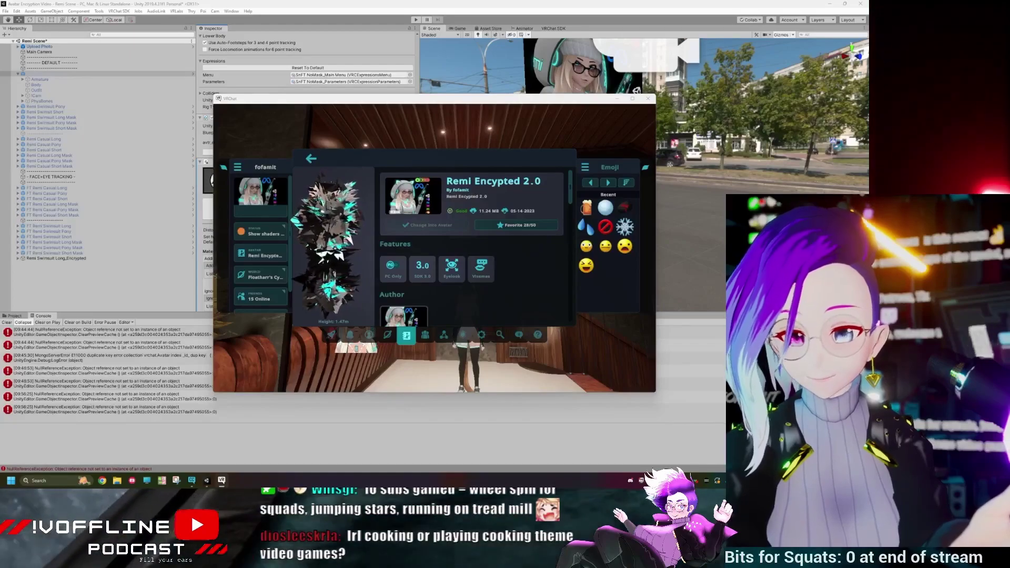
left_click(102, 480)
left_click_drag(141, 75, 111, 64)
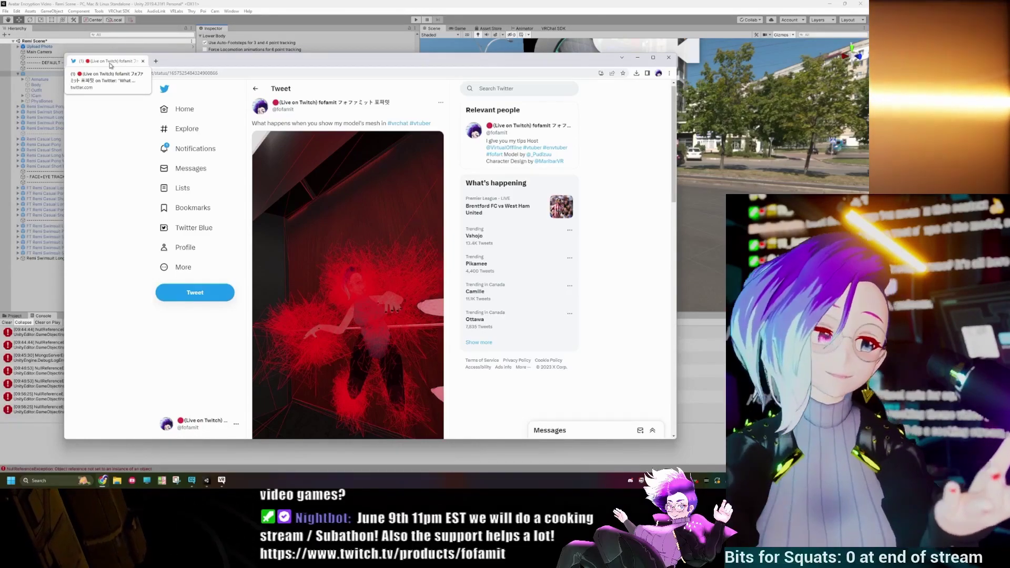
Watch the tweet's scrambled red avatar mesh clip, then close the browser
left_click_drag(185, 66, 307, 61)
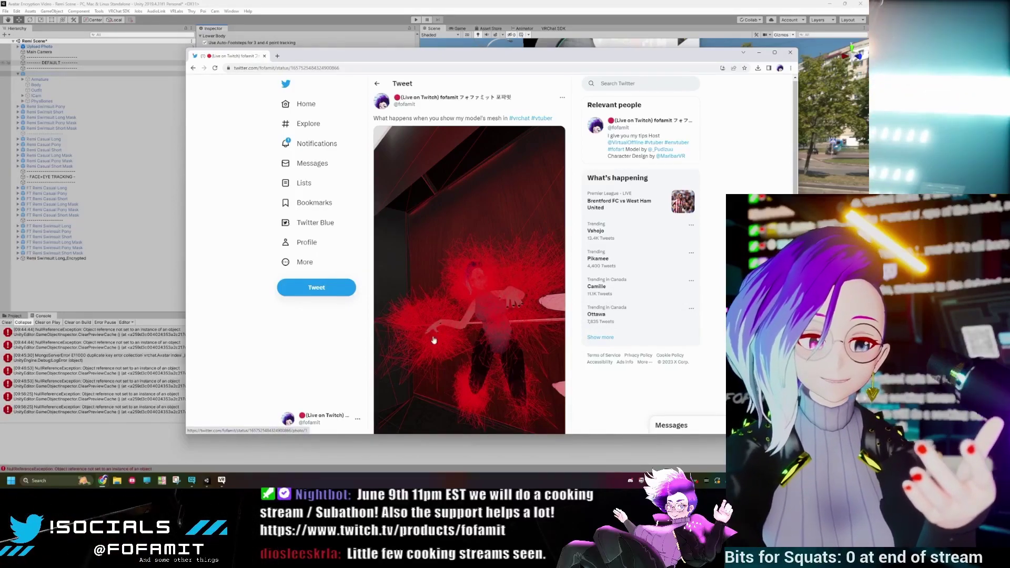
key("ctrl+w")
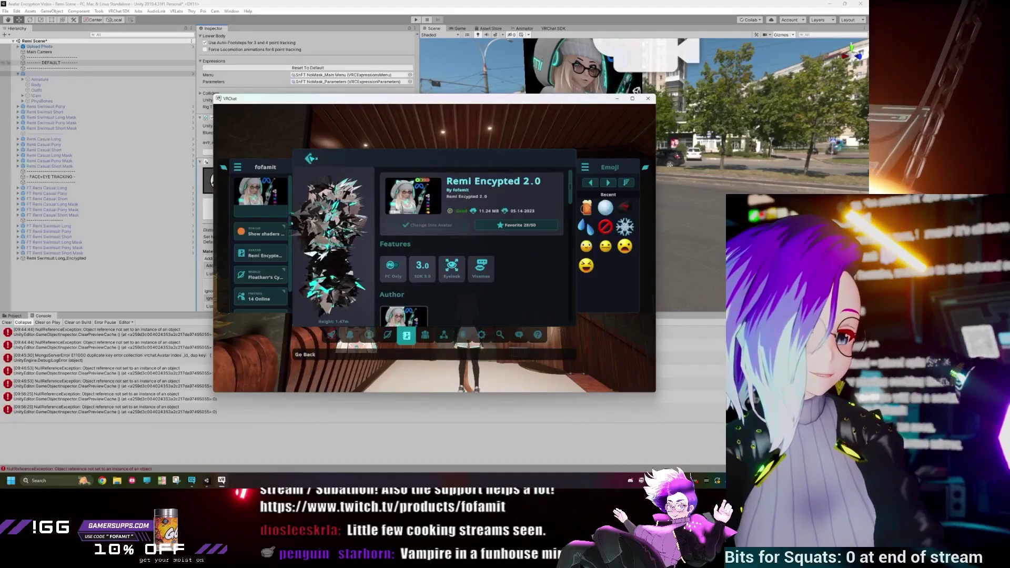
Leave the avatar details page and close the Quick Menu to view the intact Remi avatar in-world
left_click(311, 159)
key("Escape")
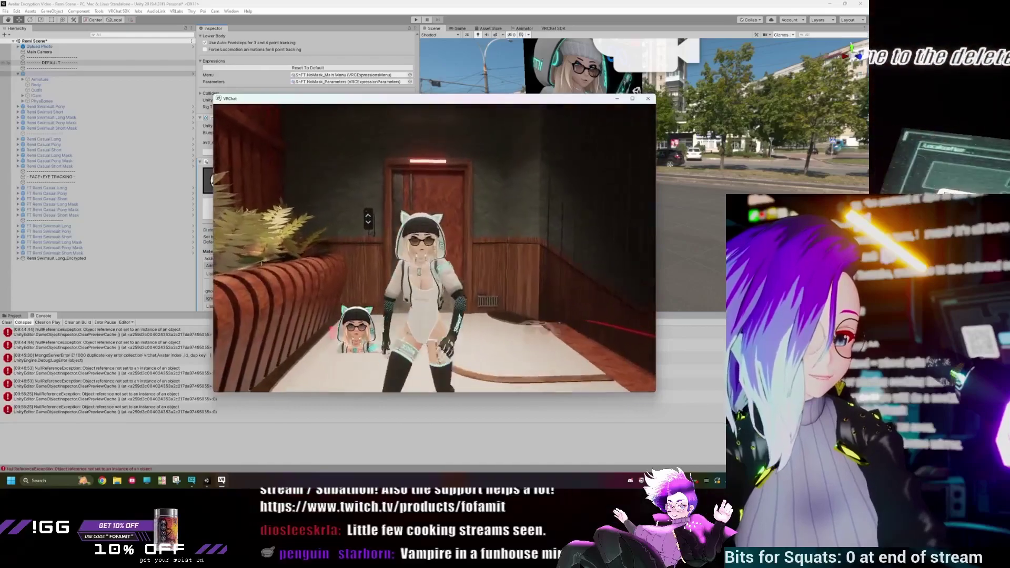